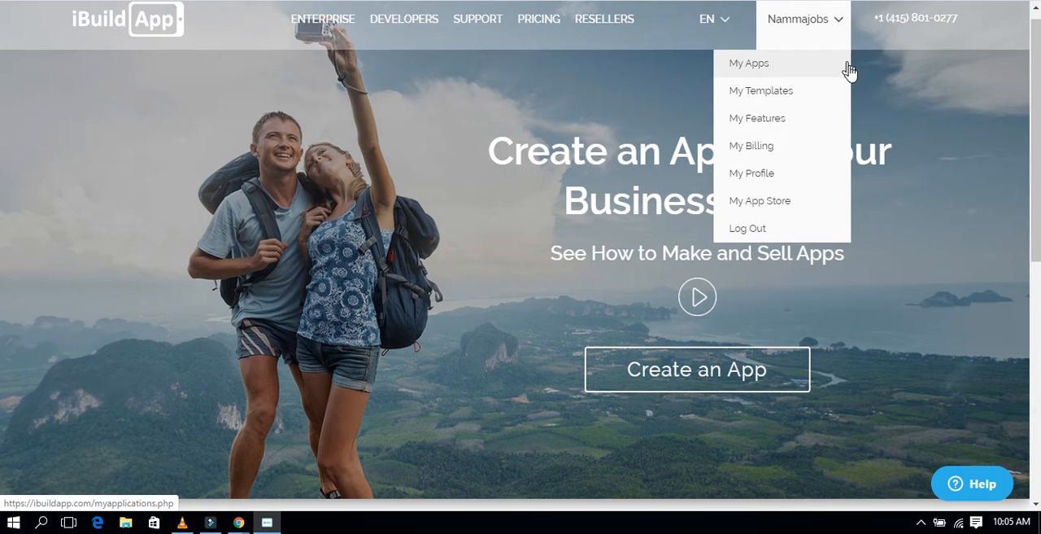
# Step: Start creating a new app and choose the Education category
pyautogui.moveTo(820, 31)
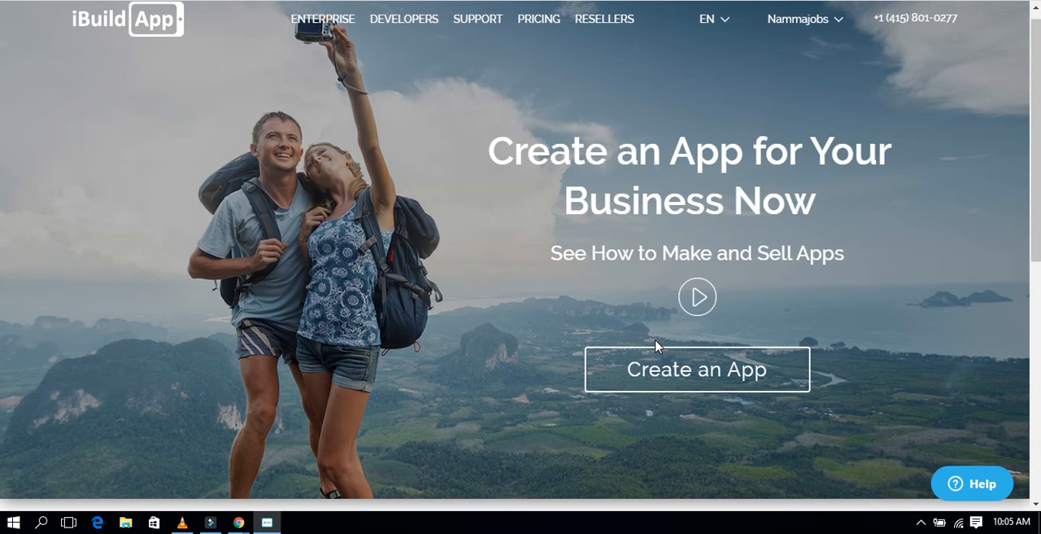
pyautogui.click(660, 370)
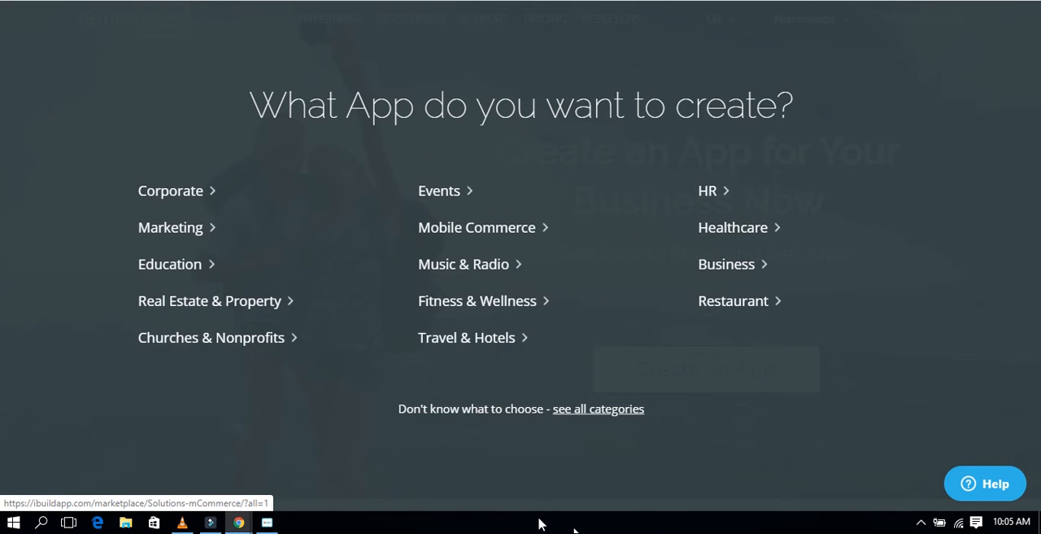
pyautogui.click(215, 275)
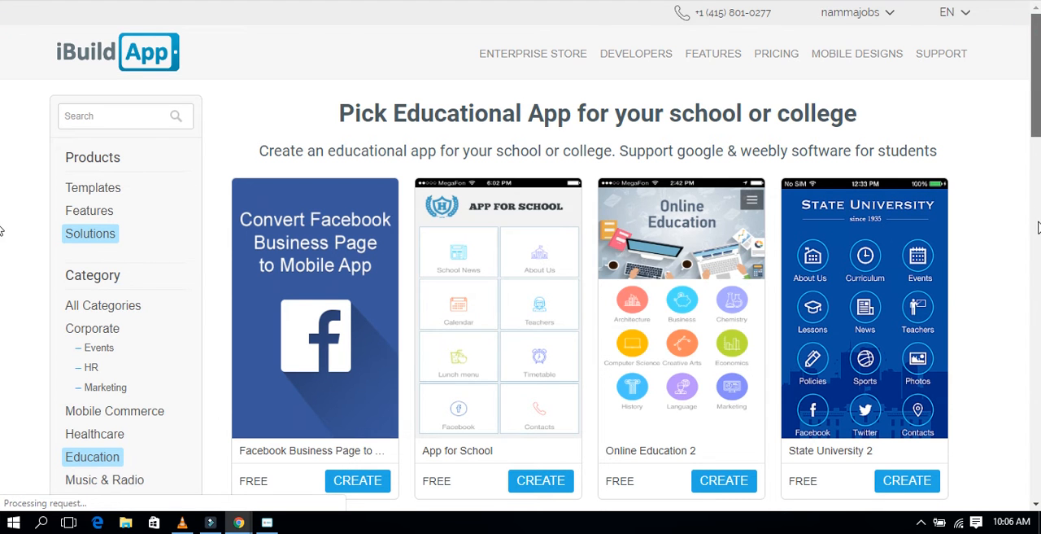
# Step: Browse the educational templates and create an app from the free Elementary school template
pyautogui.scroll(-9, 1038, 228)
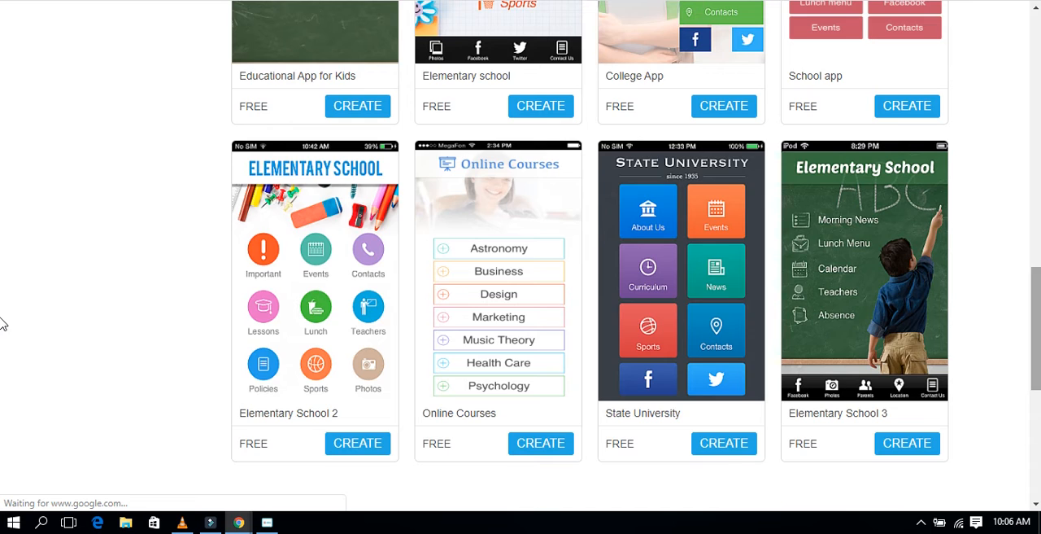
pyautogui.scroll(-5, 1037, 382)
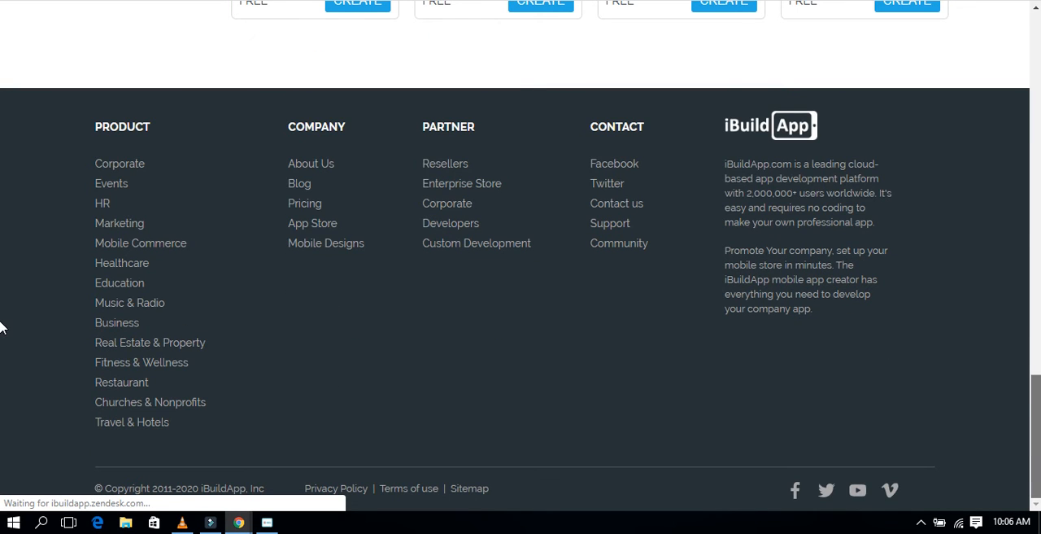
pyautogui.scroll(5, 1038, 336)
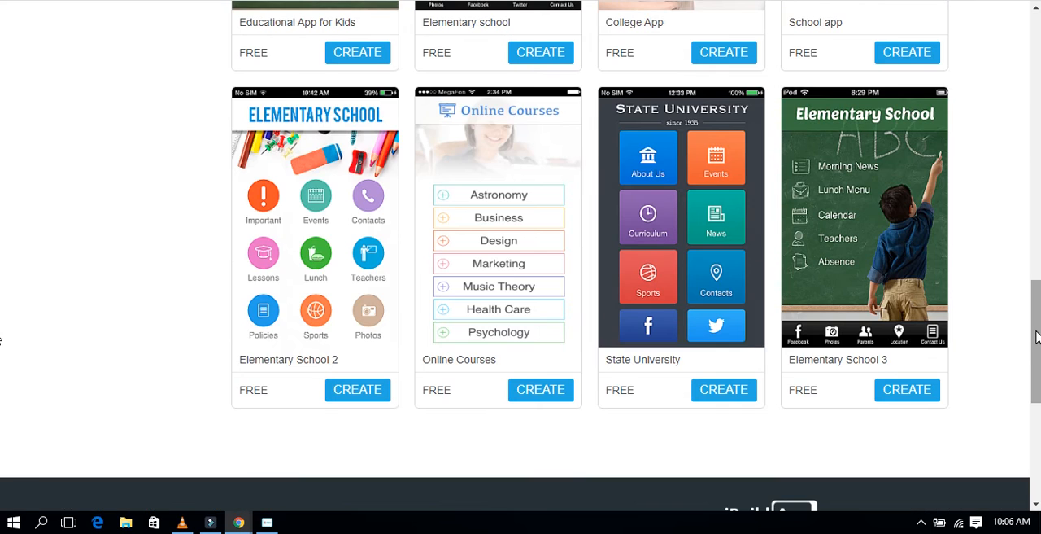
pyautogui.moveTo(1038, 336); pyautogui.dragTo(1027, 269)
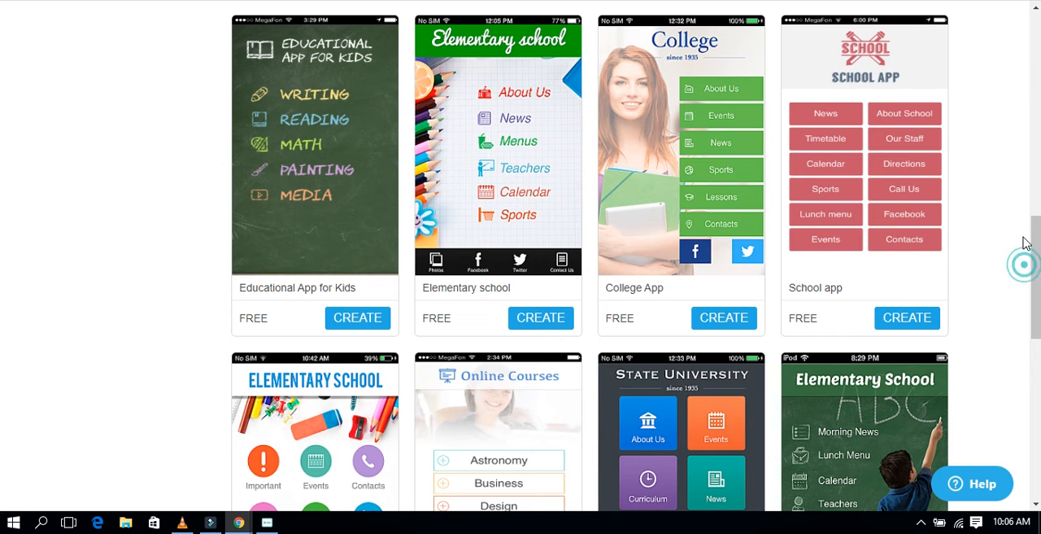
pyautogui.moveTo(502, 164)
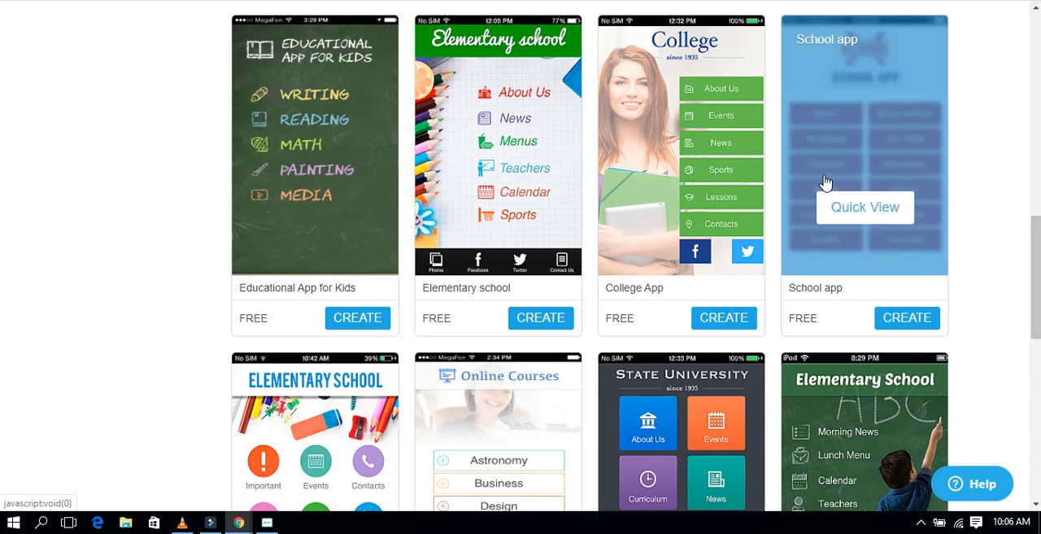
pyautogui.moveTo(664, 264)
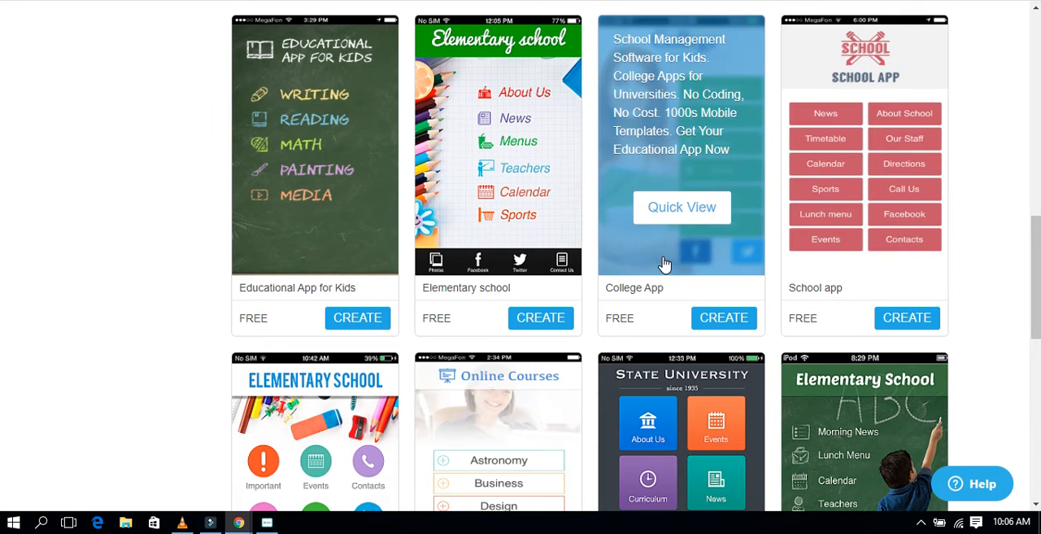
pyautogui.click(542, 324)
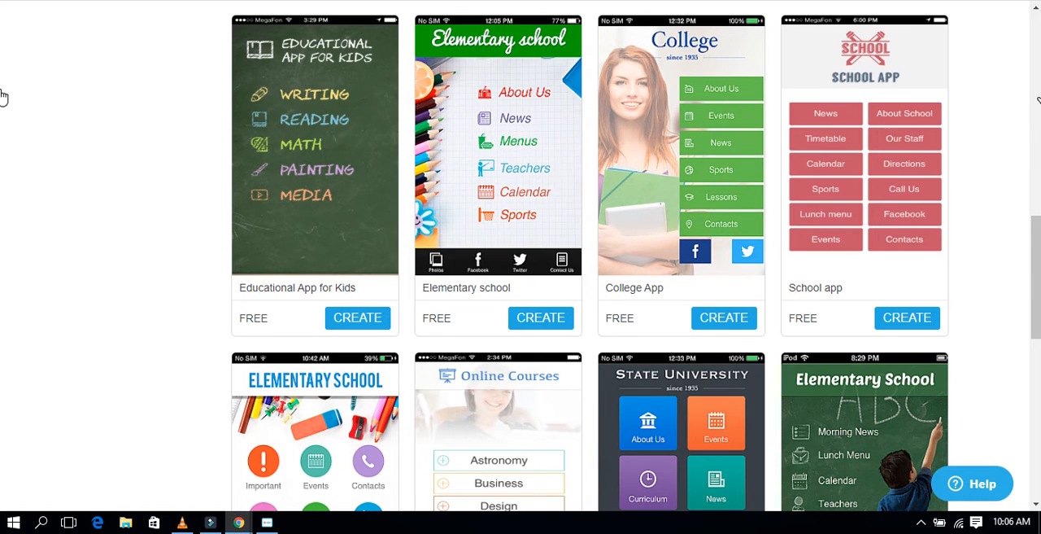
pyautogui.click(1032, 175)
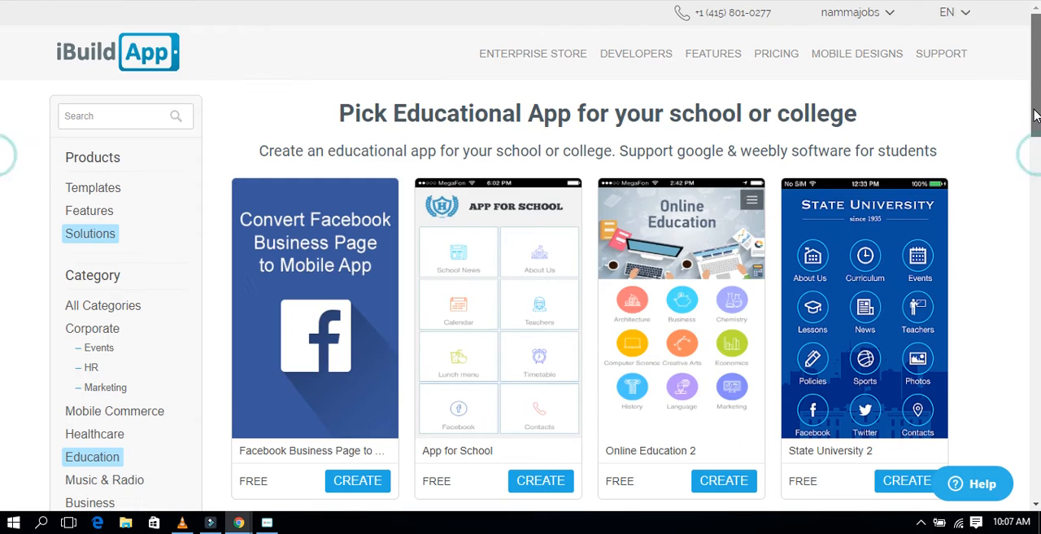
pyautogui.click(1034, 109)
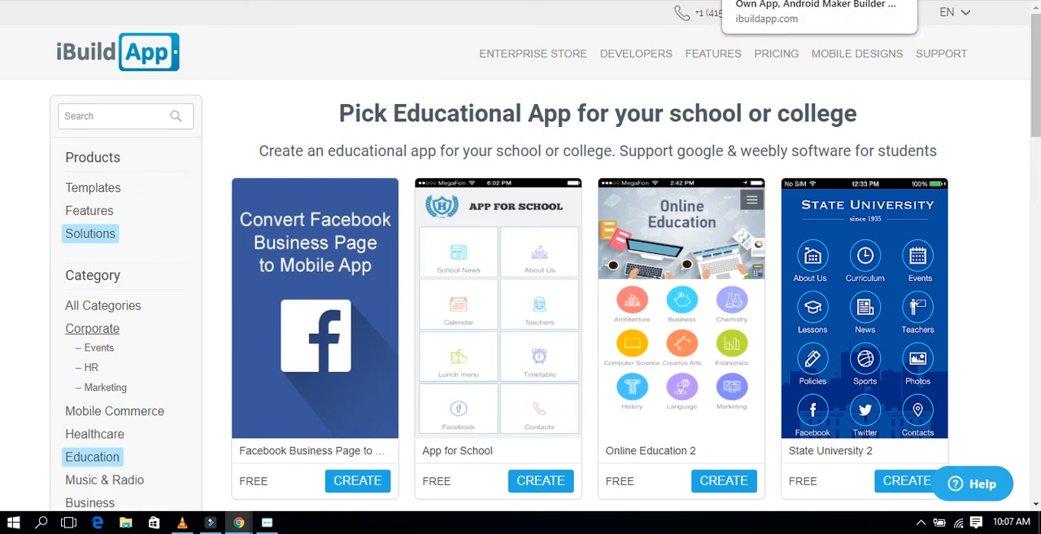
pyautogui.click(780, 0)
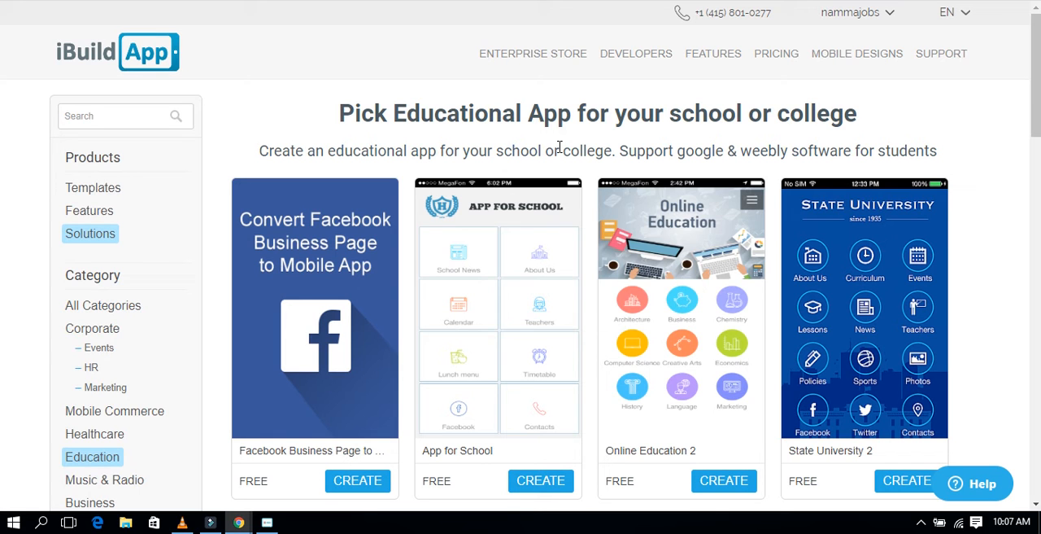
pyautogui.moveTo(898, 257)
pyautogui.moveTo(1038, 102); pyautogui.dragTo(1038, 141)
pyautogui.moveTo(1038, 145); pyautogui.dragTo(1037, 236)
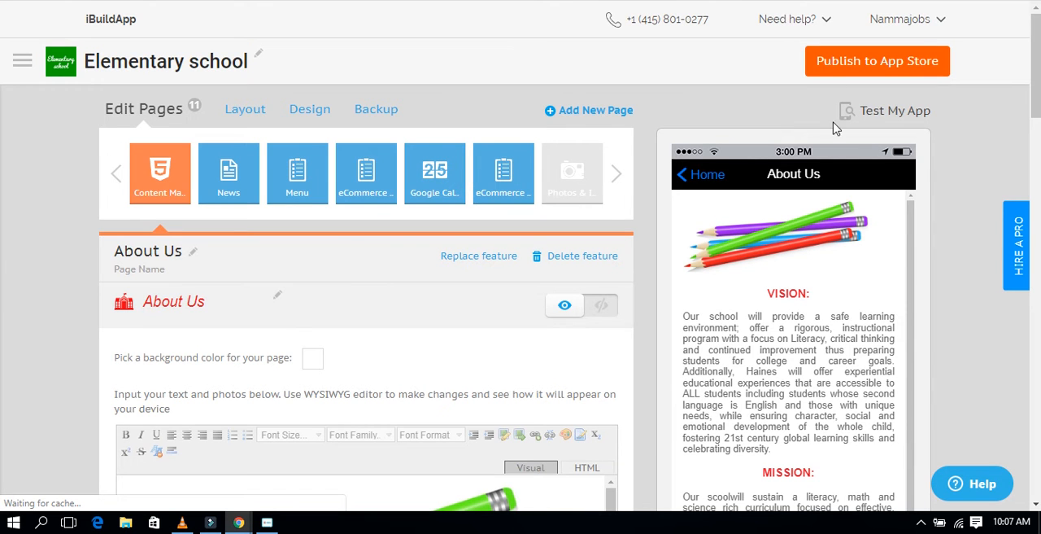
# Step: Open the News page and try sharing the Ready To Learn 2014-2015 Pre-School Program article in the phone preview
pyautogui.moveTo(1036, 110)
pyautogui.mouseDown()
pyautogui.moveTo(1036, 198)
pyautogui.moveTo(1036, 118)
pyautogui.mouseUp()
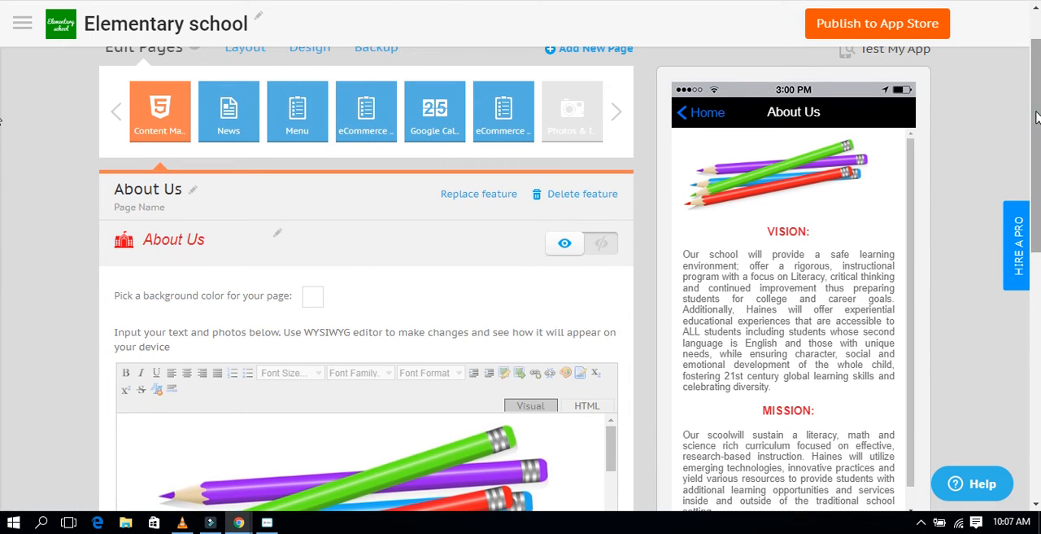
pyautogui.click(237, 122)
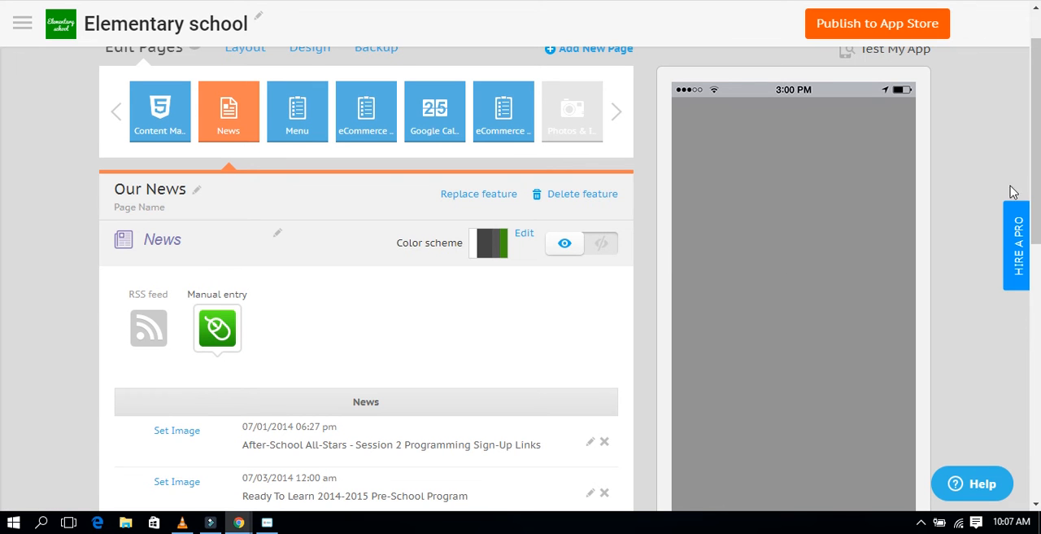
pyautogui.scroll(-2, 2, 130)
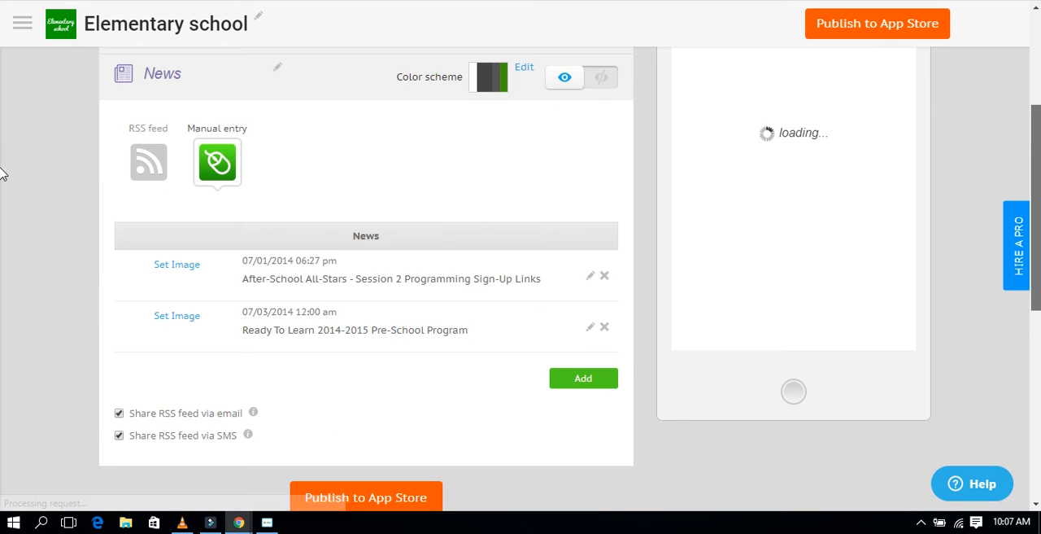
pyautogui.scroll(1, 1, 167)
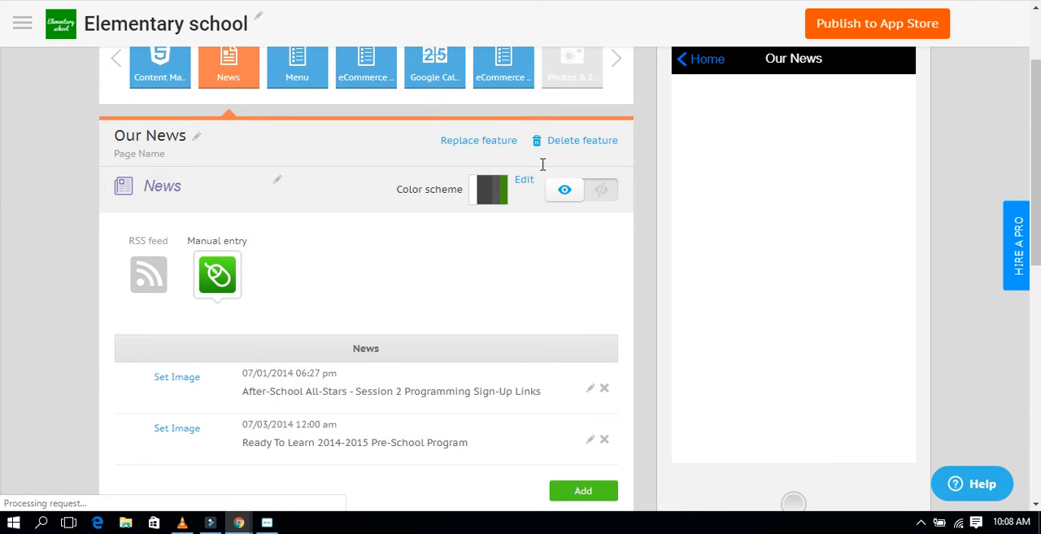
pyautogui.click(765, 175)
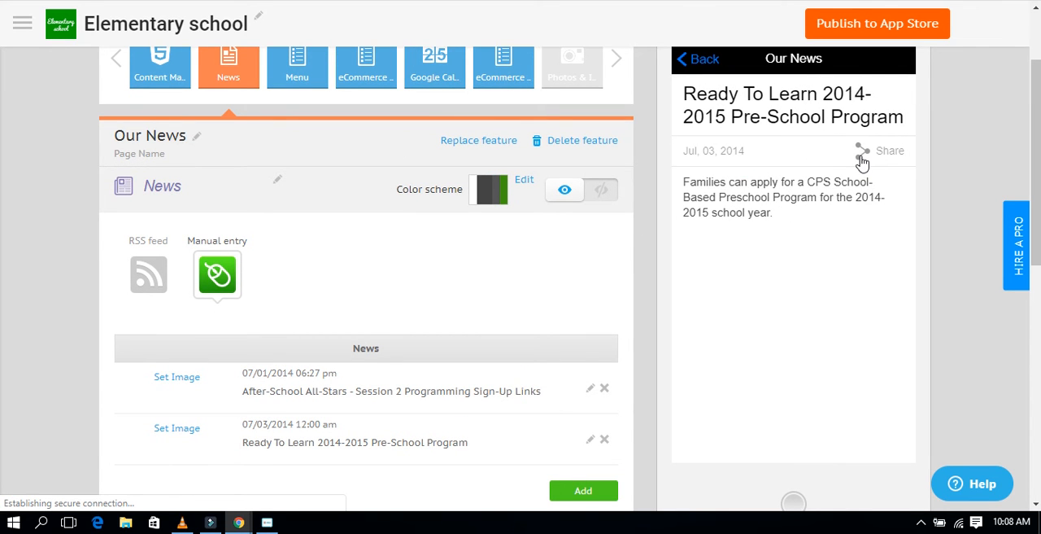
pyautogui.click(862, 156)
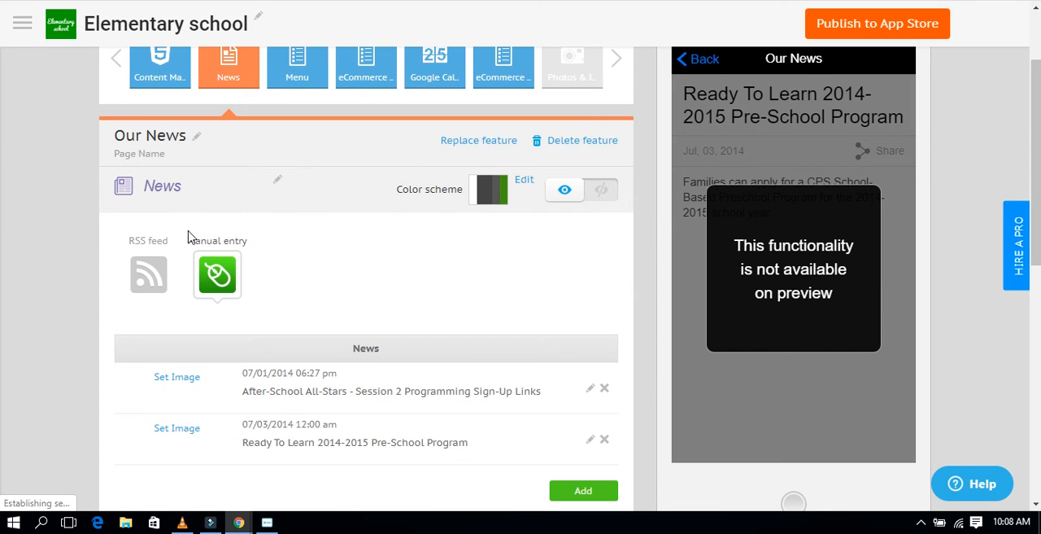
# Step: Open the News button's design and set the button name to "vp tamil tedh"
pyautogui.click(281, 178)
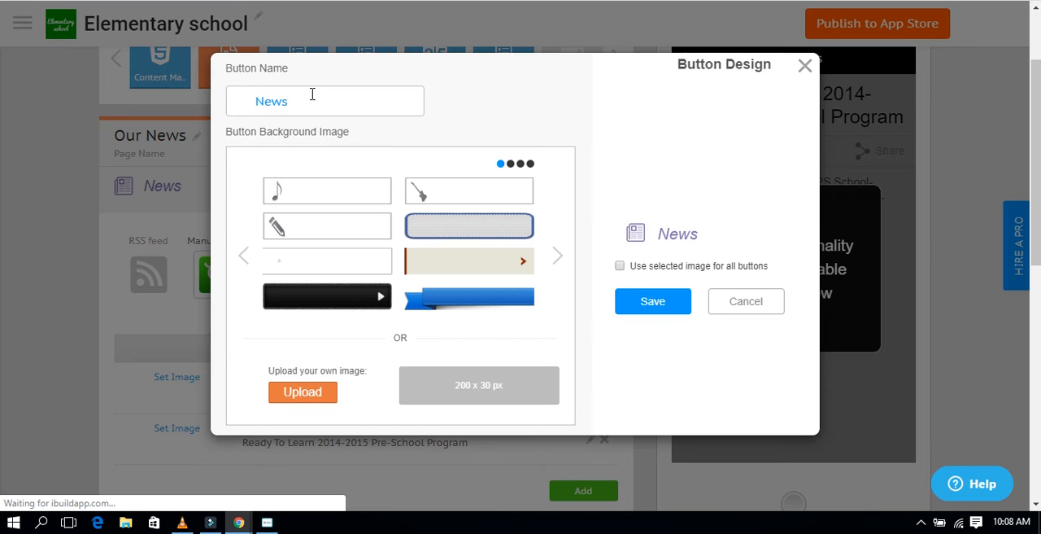
pyautogui.doubleClick(311, 96)
pyautogui.press('BackSpace')
pyautogui.write('vp')
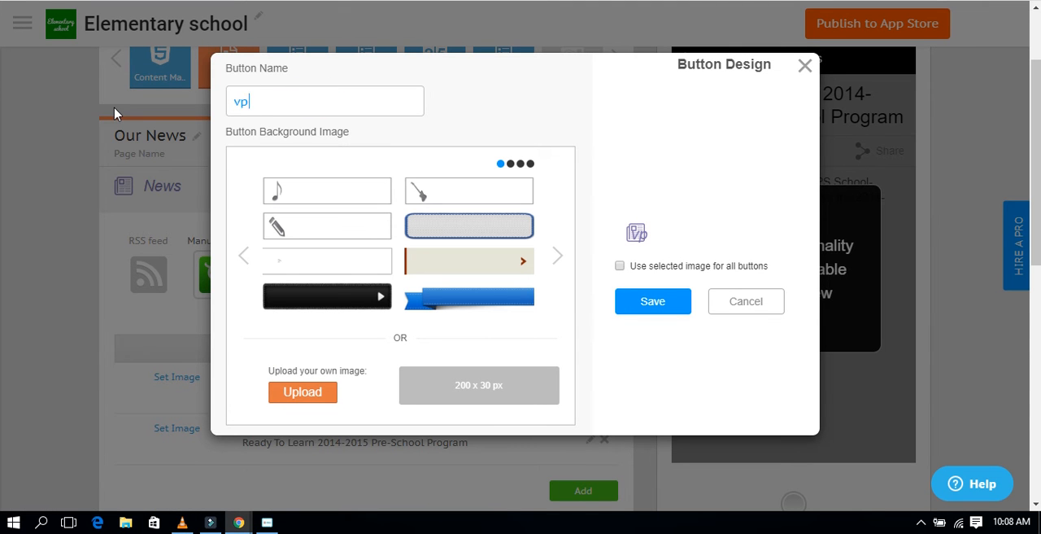
pyautogui.write(' tamil tedh')
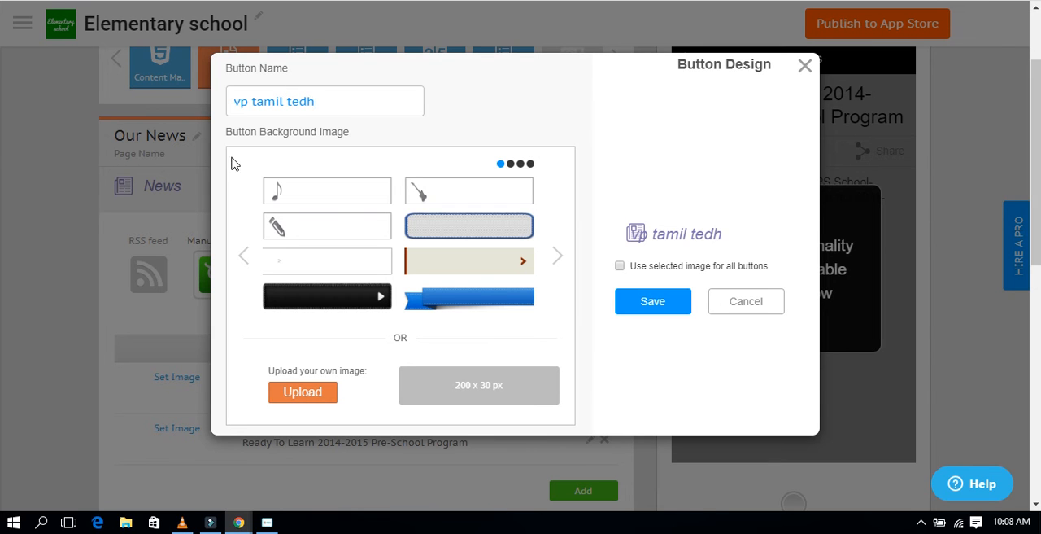
pyautogui.click(459, 227)
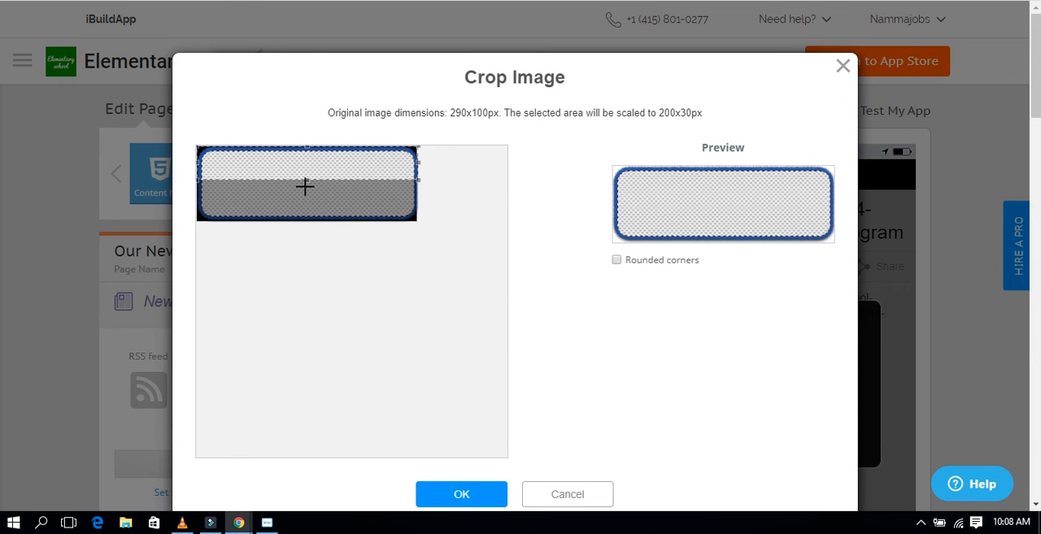
pyautogui.moveTo(307, 183); pyautogui.dragTo(322, 262)
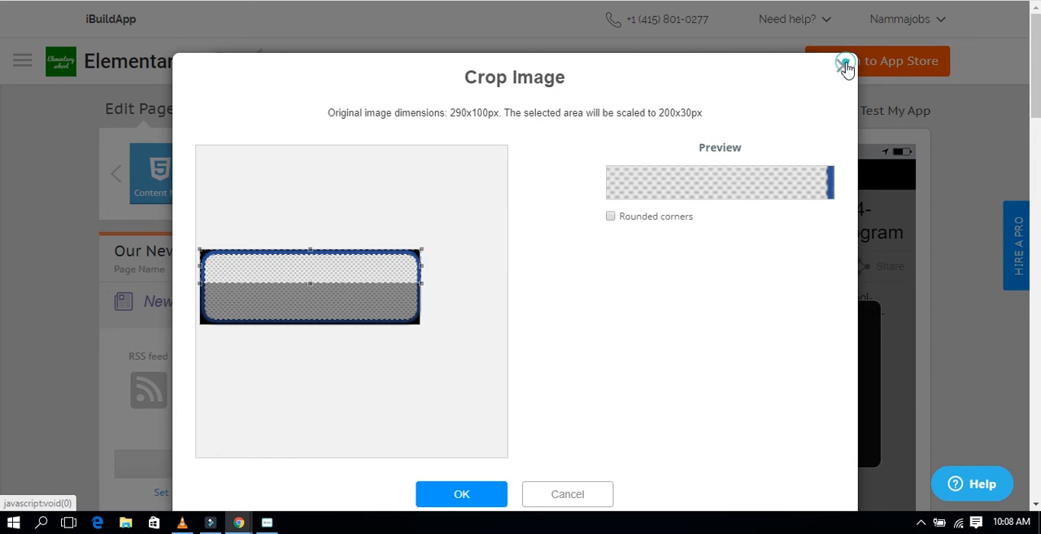
pyautogui.click(844, 67)
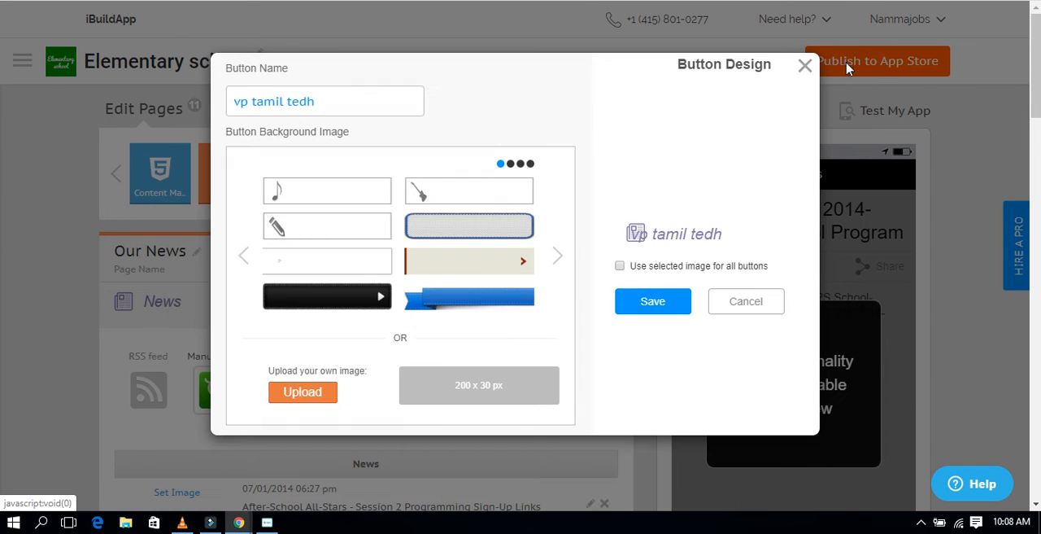
# Step: Save the News page's button design and close the dialog
pyautogui.click(646, 310)
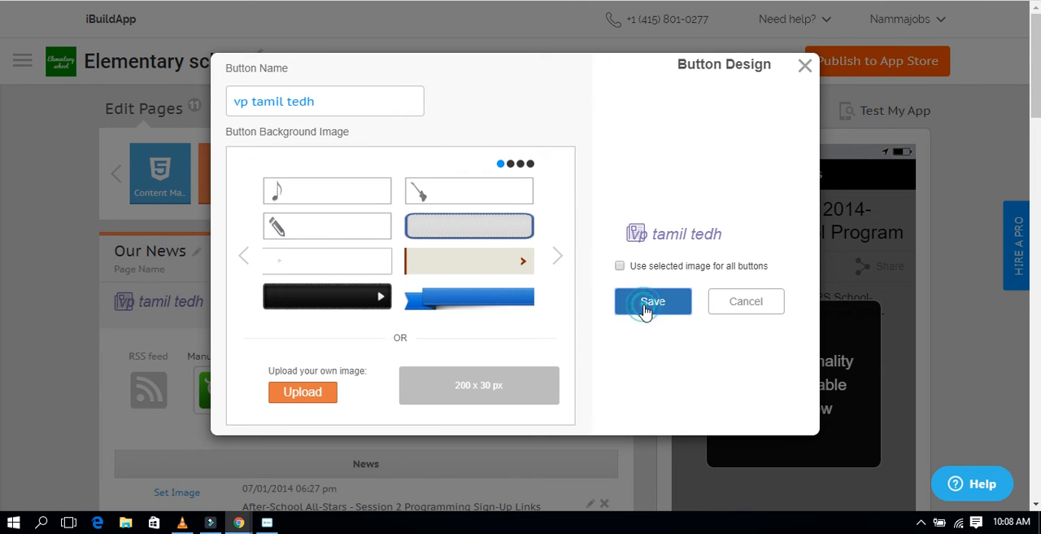
pyautogui.click(808, 67)
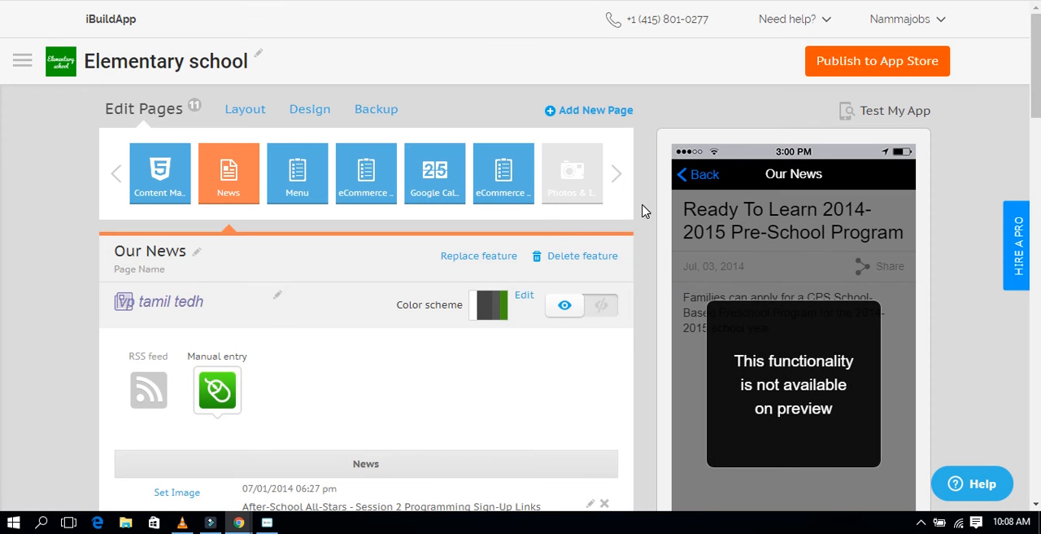
# Step: Open the Teachers eCommerce page and review its catalog items
pyautogui.click(354, 167)
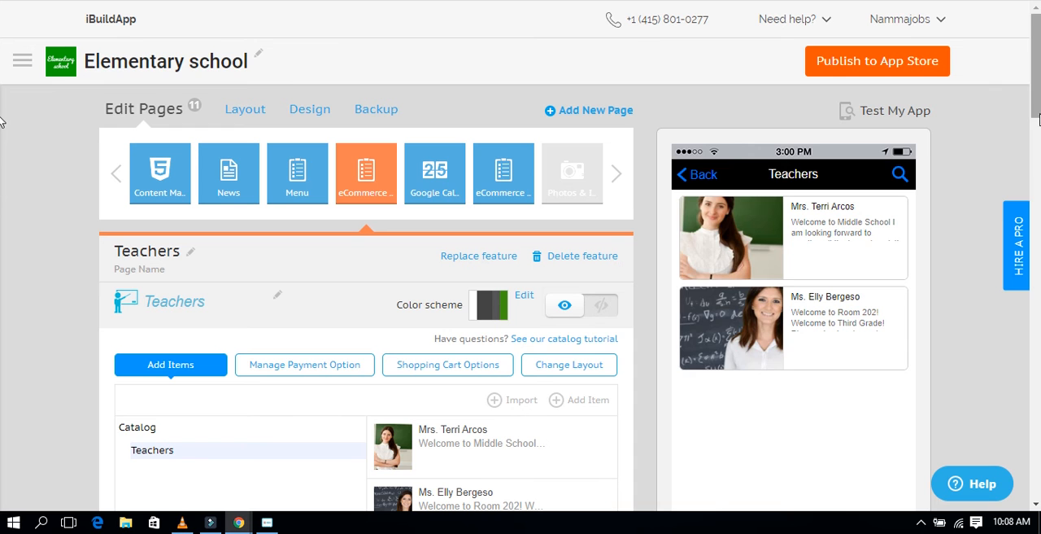
pyautogui.scroll(-4, 2, 179)
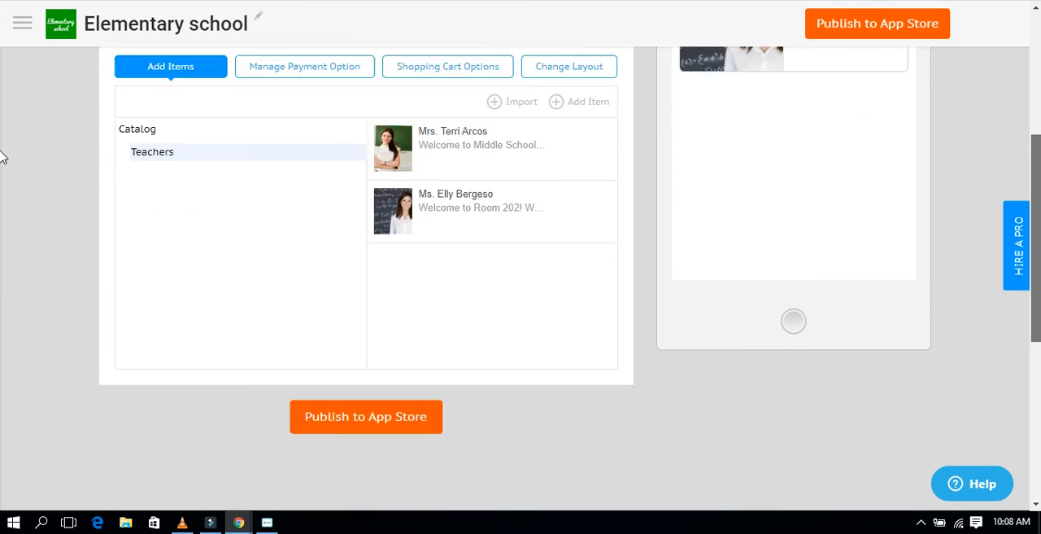
pyautogui.scroll(5, 3, 179)
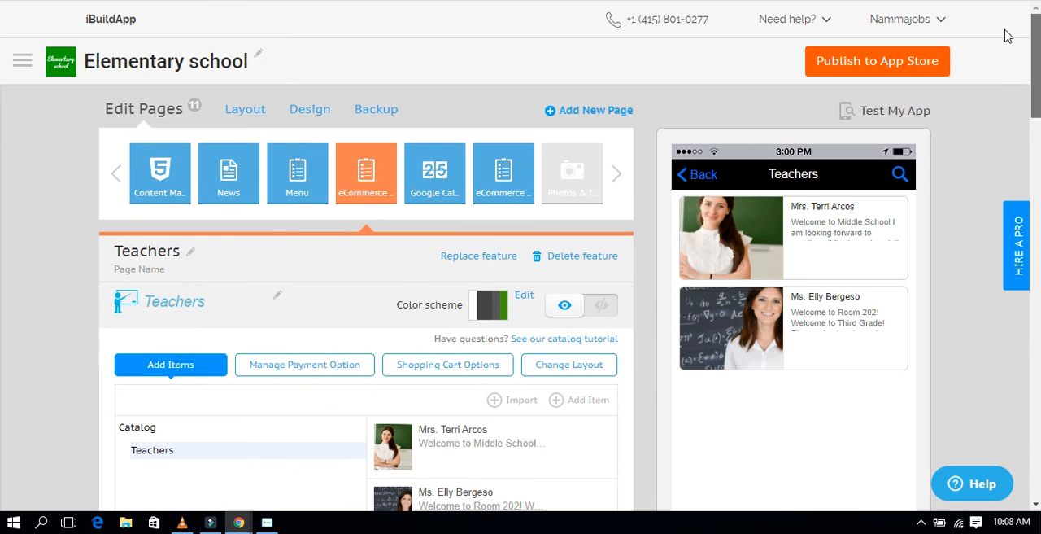
# Step: Open the app test window to view the home screen preview and install options, and close it
pyautogui.click(892, 108)
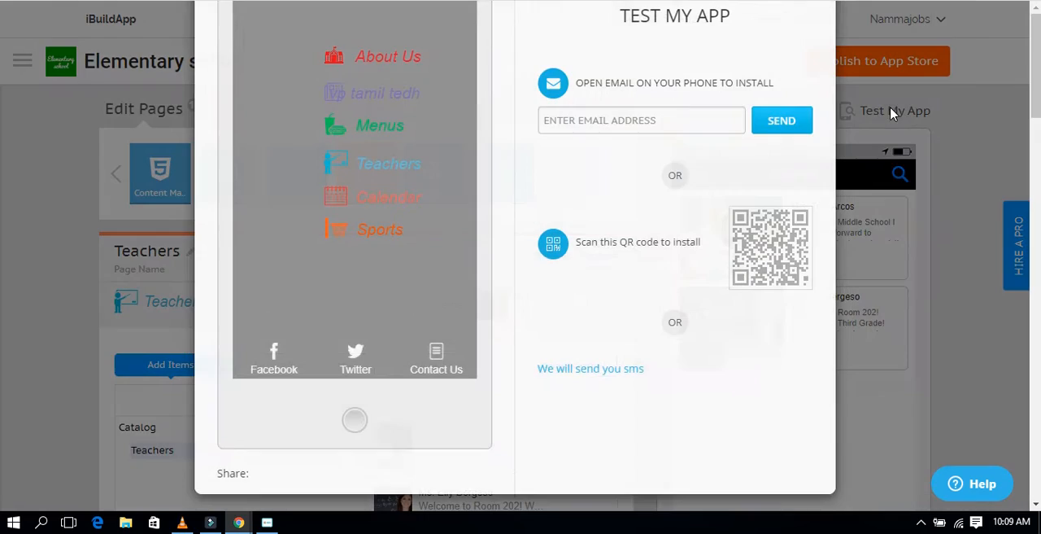
pyautogui.click(585, 274)
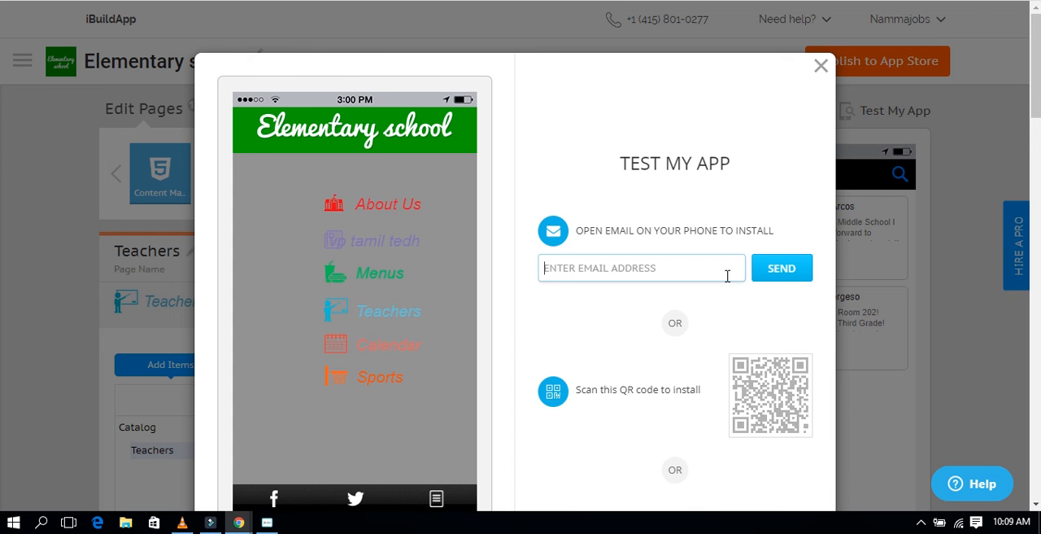
pyautogui.doubleClick(812, 72)
pyautogui.click(812, 71)
pyautogui.click(831, 60)
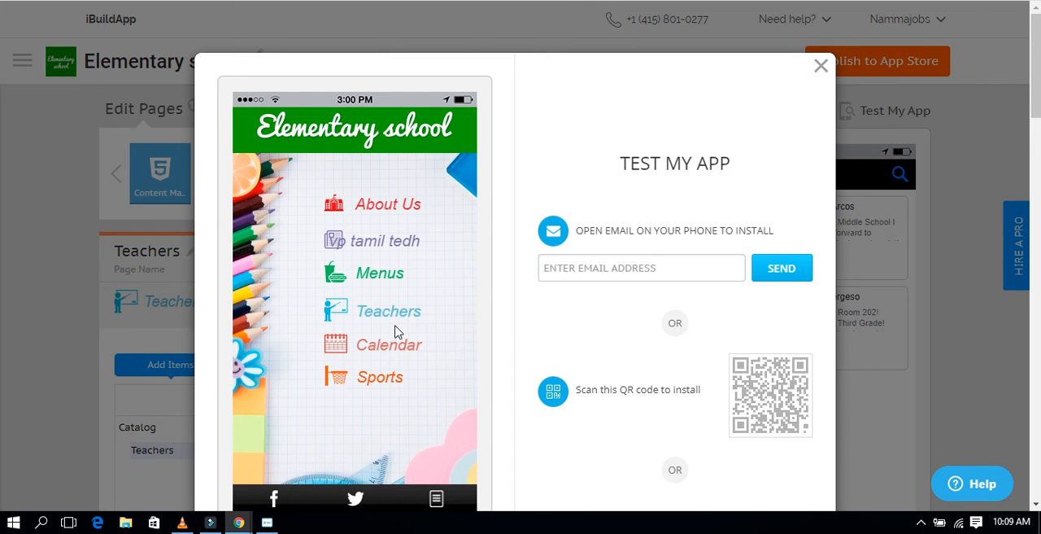
pyautogui.click(819, 68)
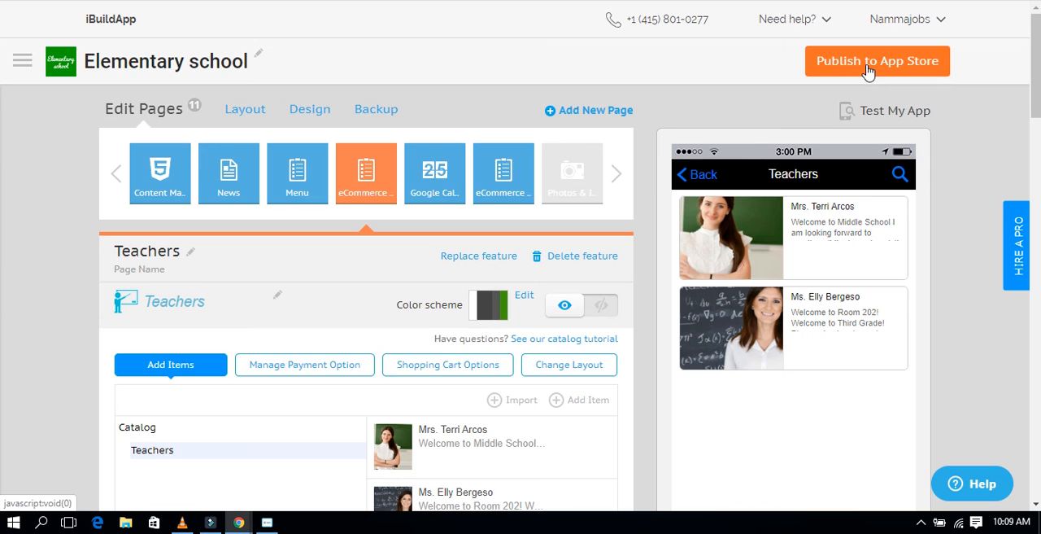
# Step: Start publishing the app to the App Store to view the pricing plans, dismissing the sharing and plans dialogs
pyautogui.click(868, 71)
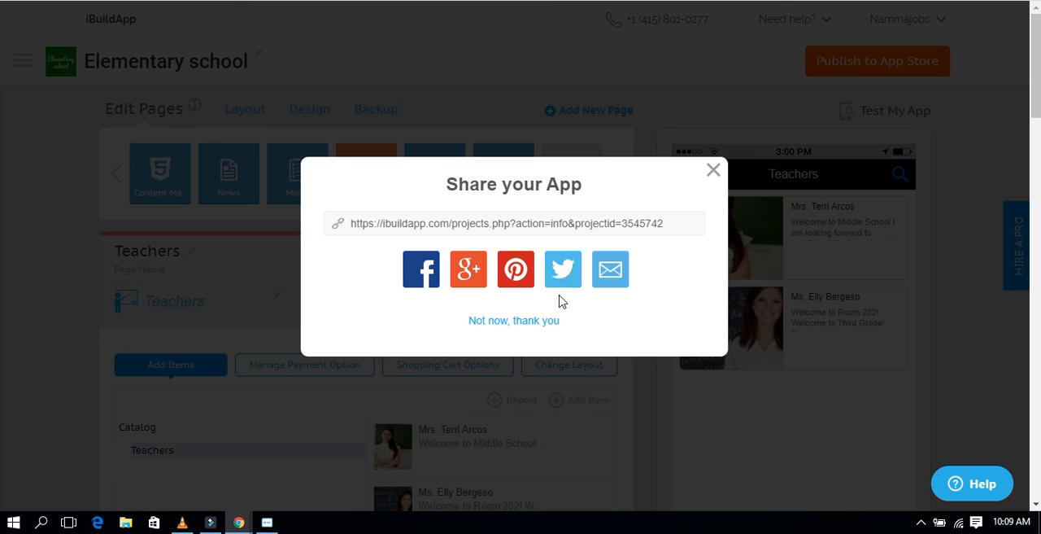
pyautogui.click(575, 223)
pyautogui.click(570, 217)
pyautogui.click(565, 213)
pyautogui.click(565, 211)
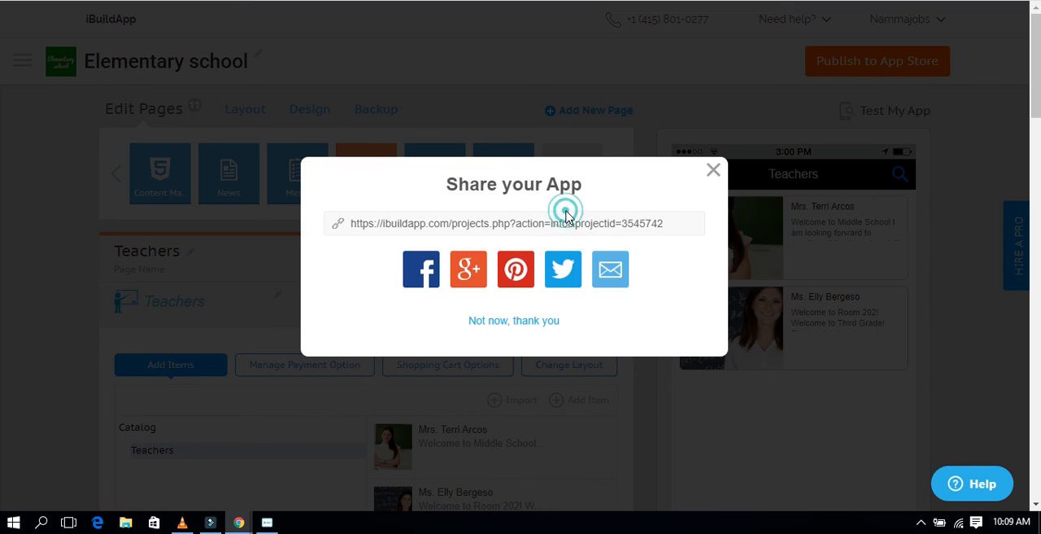
pyautogui.doubleClick(714, 177)
pyautogui.click(713, 169)
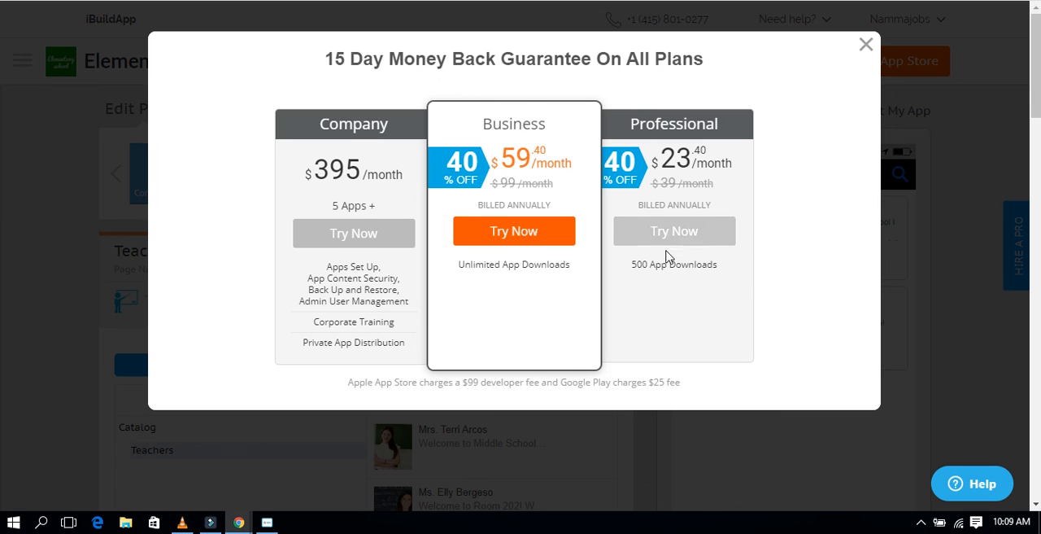
pyautogui.click(518, 157)
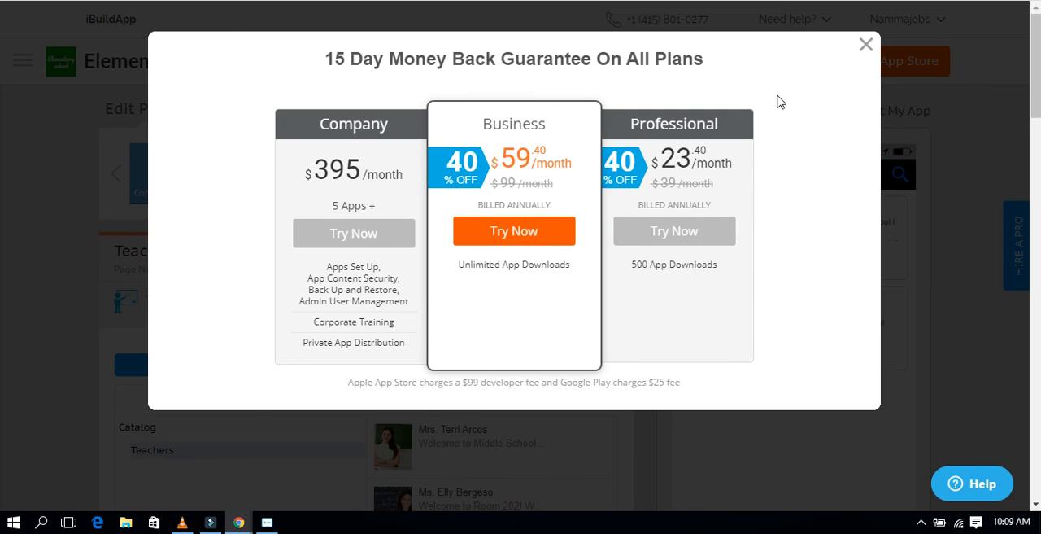
pyautogui.click(866, 45)
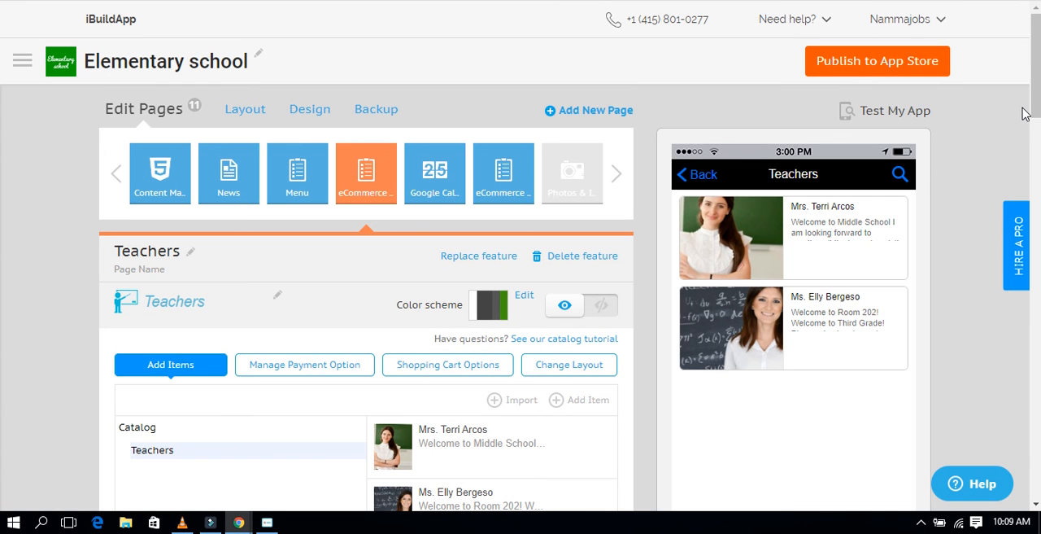